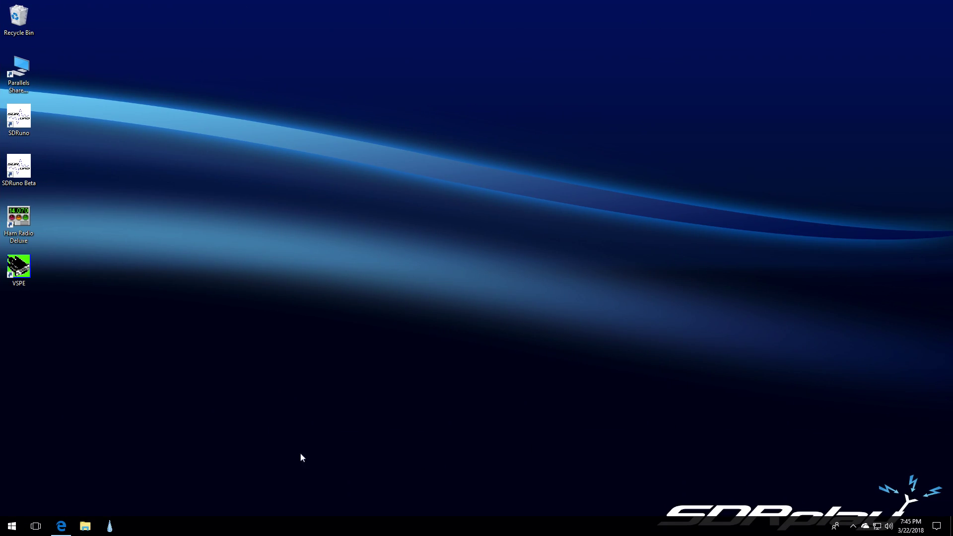
Leave the browser, launch VSPE from the desktop, and decline the licence-order prompts
click(60, 527)
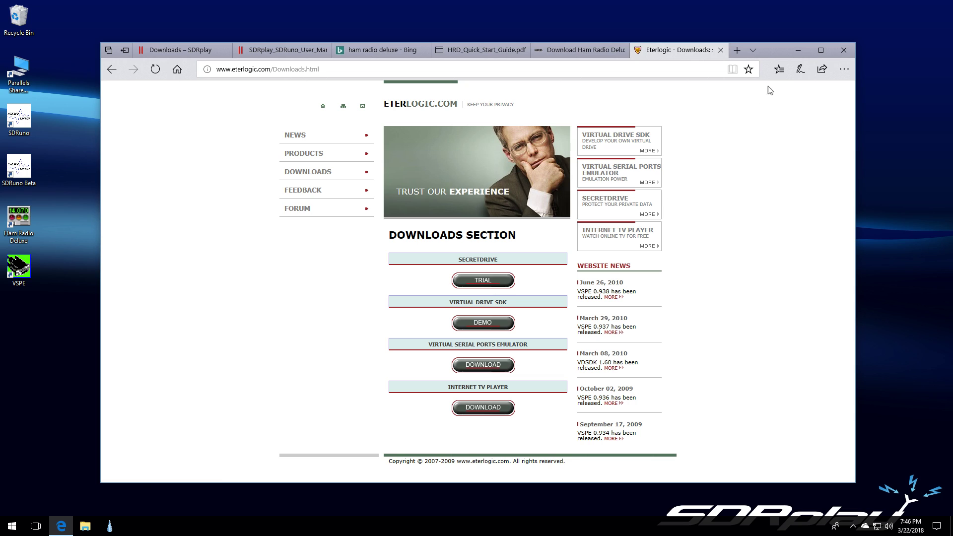
click(800, 50)
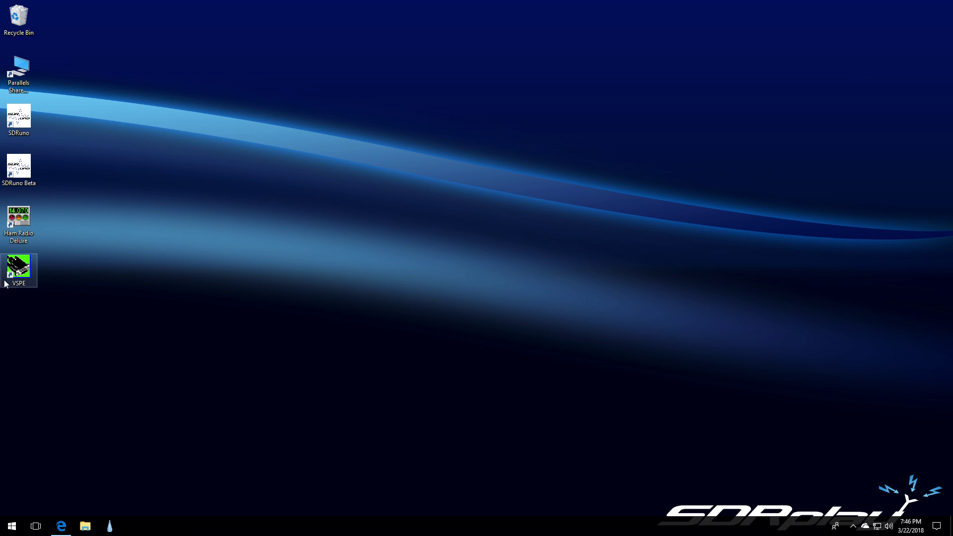
double_click(20, 268)
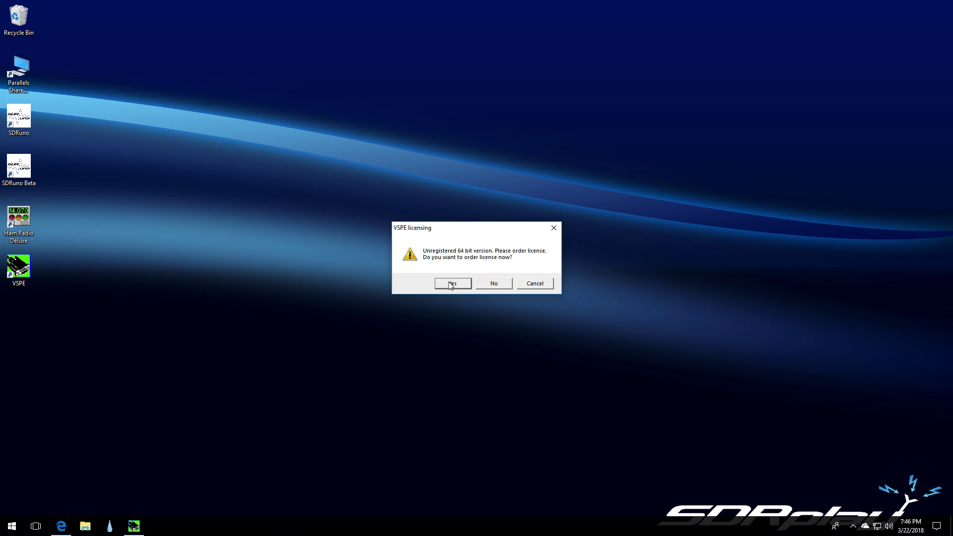
click(496, 285)
click(501, 286)
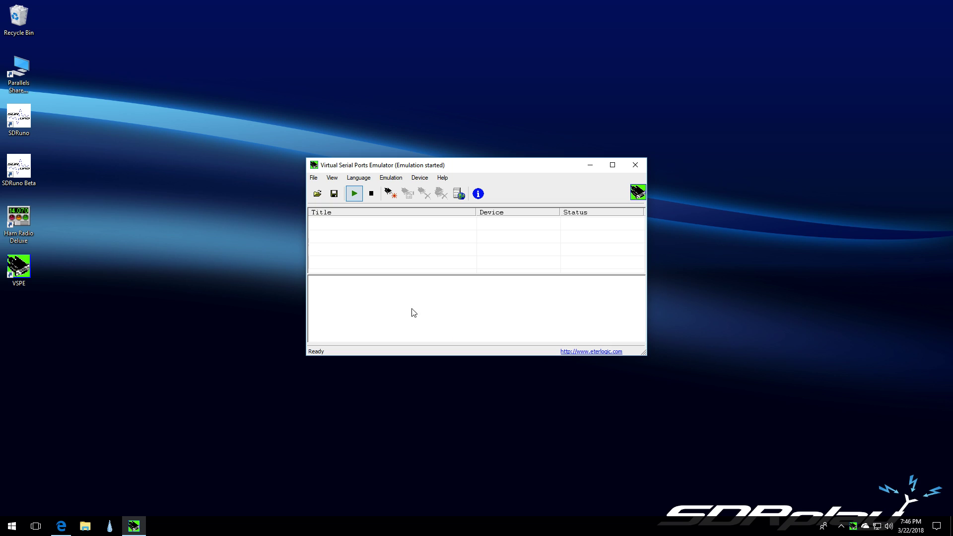
Create a VSPE Pair device with COM10 as the first port and COM11 as the second
click(420, 179)
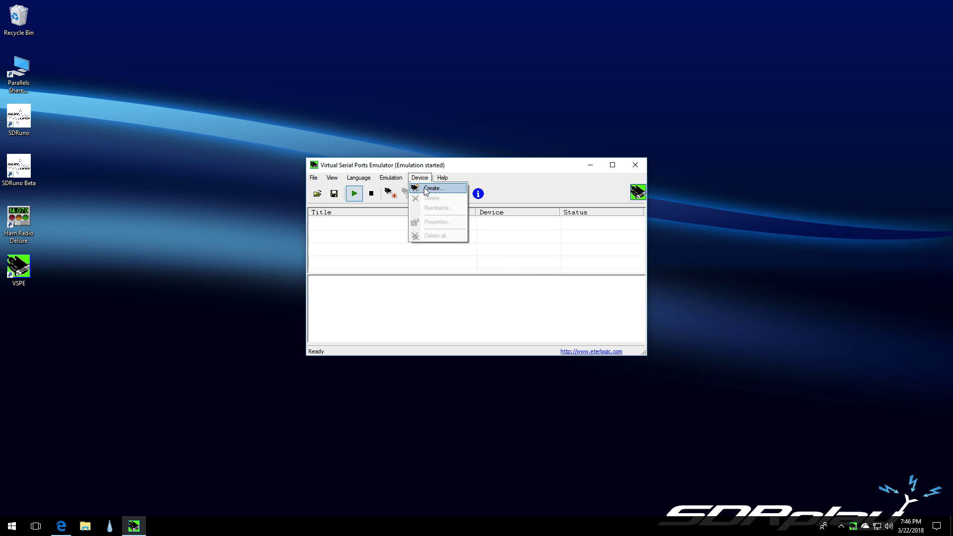
click(432, 190)
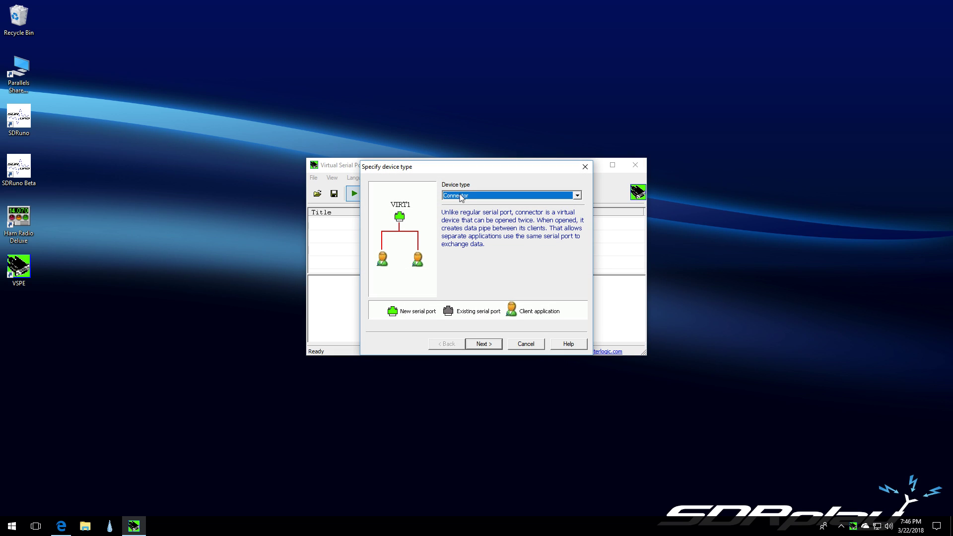
click(577, 195)
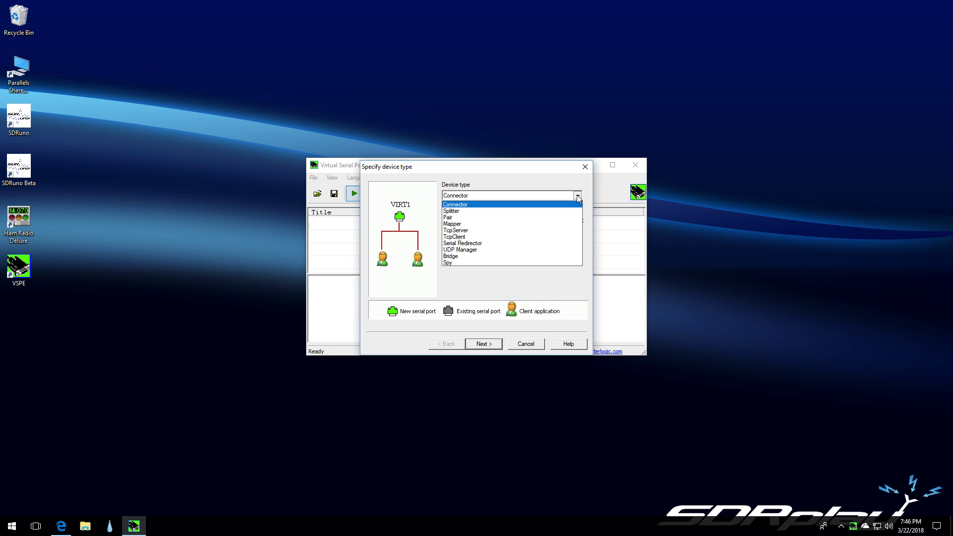
click(448, 218)
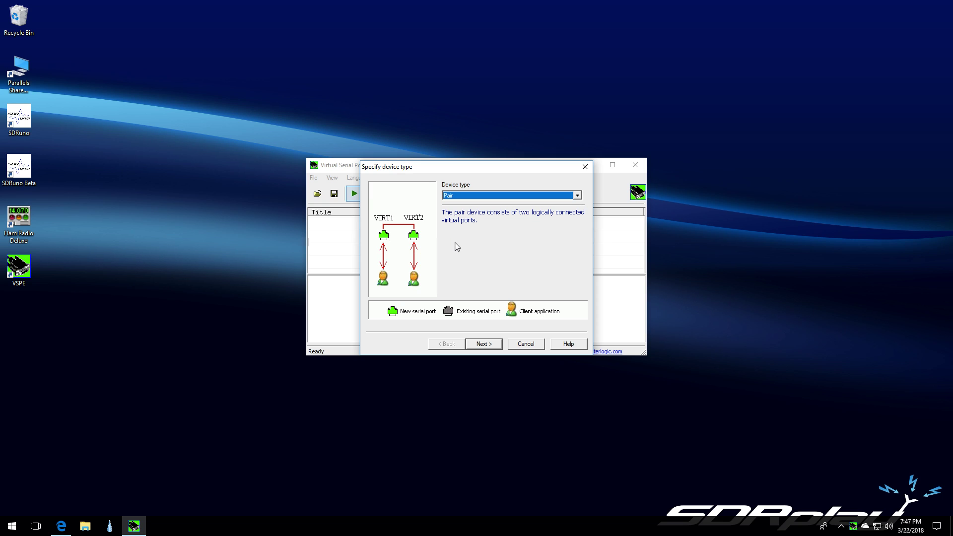
click(482, 346)
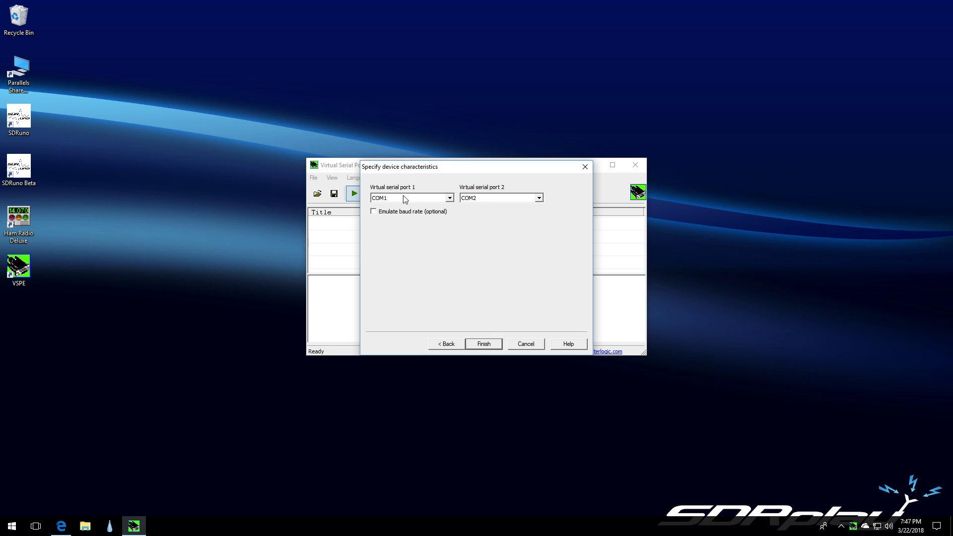
click(450, 199)
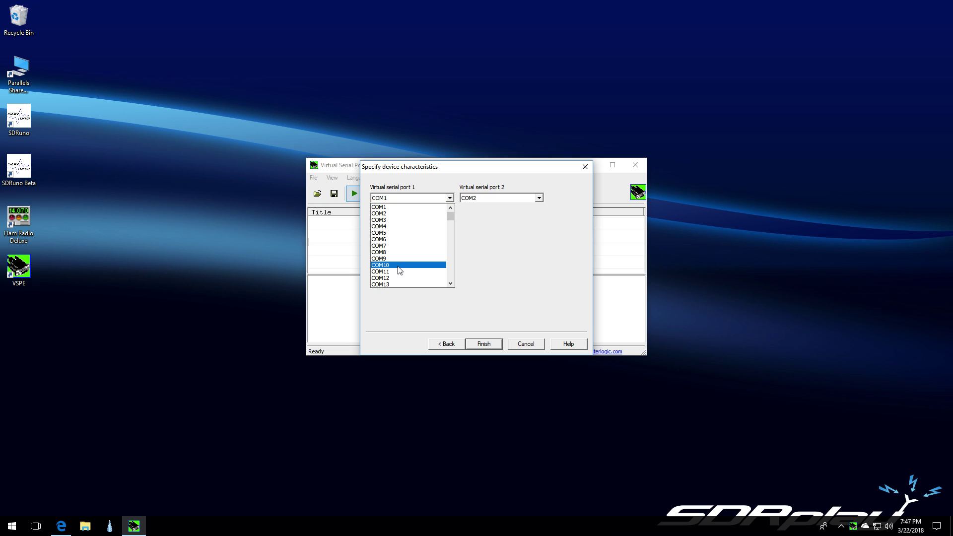
click(397, 266)
click(539, 198)
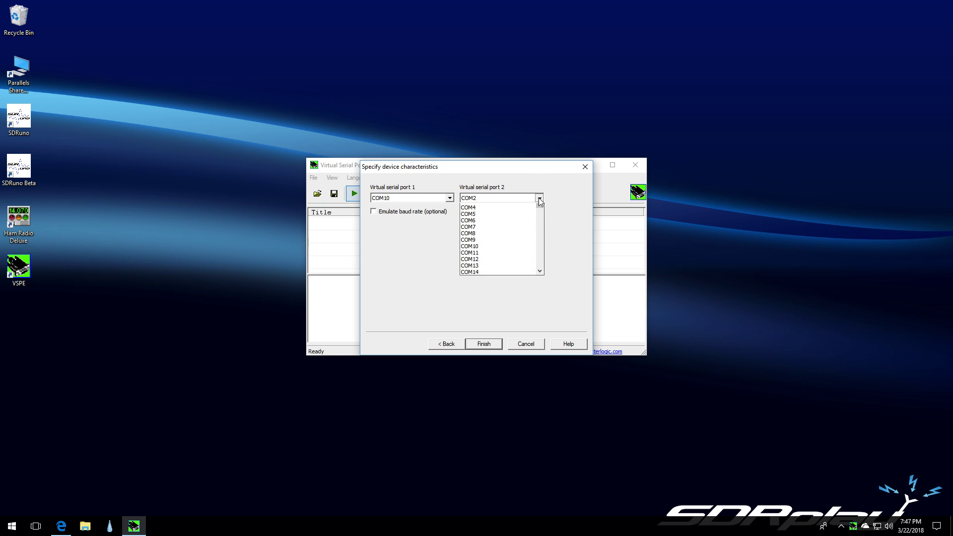
click(472, 265)
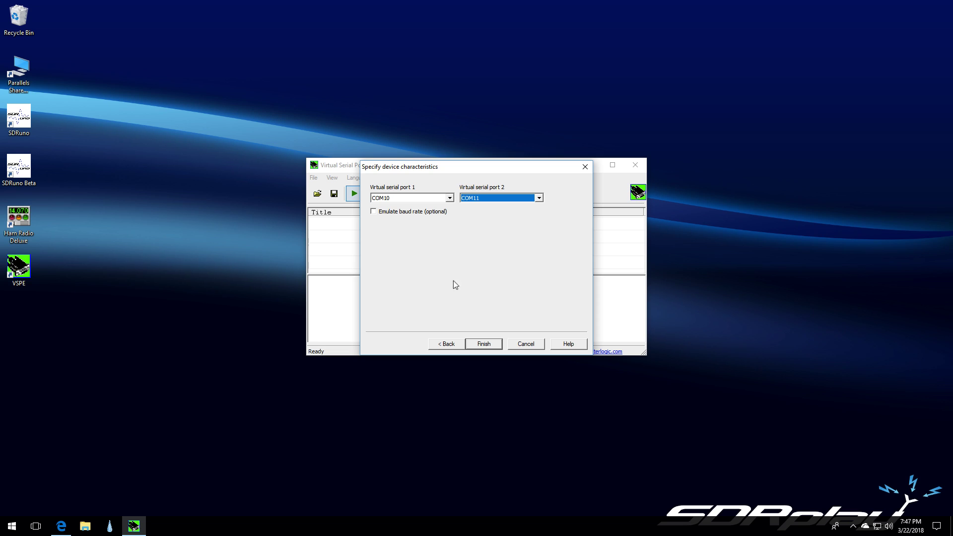
click(483, 344)
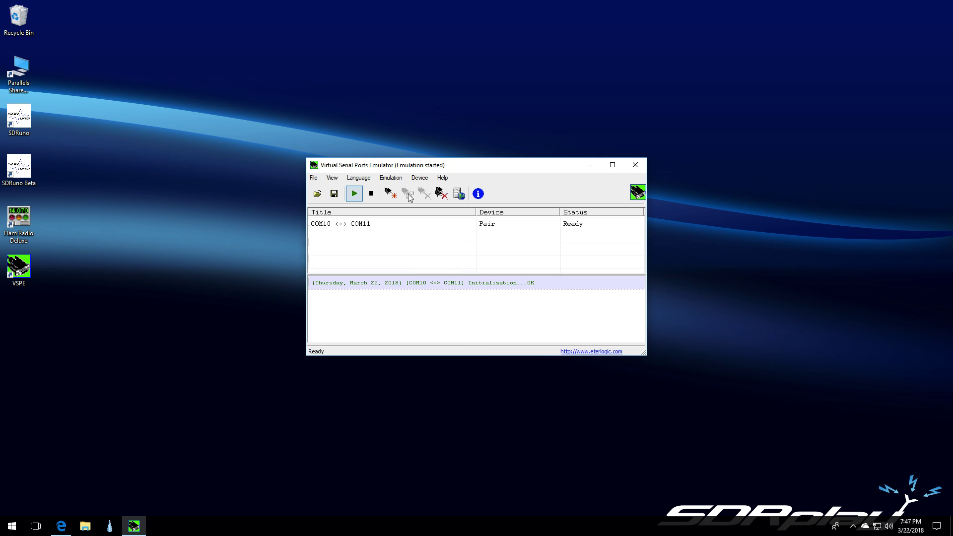
Move the VSPE window to the lower left and launch SDRuno from the desktop
drag(507, 169, 213, 298)
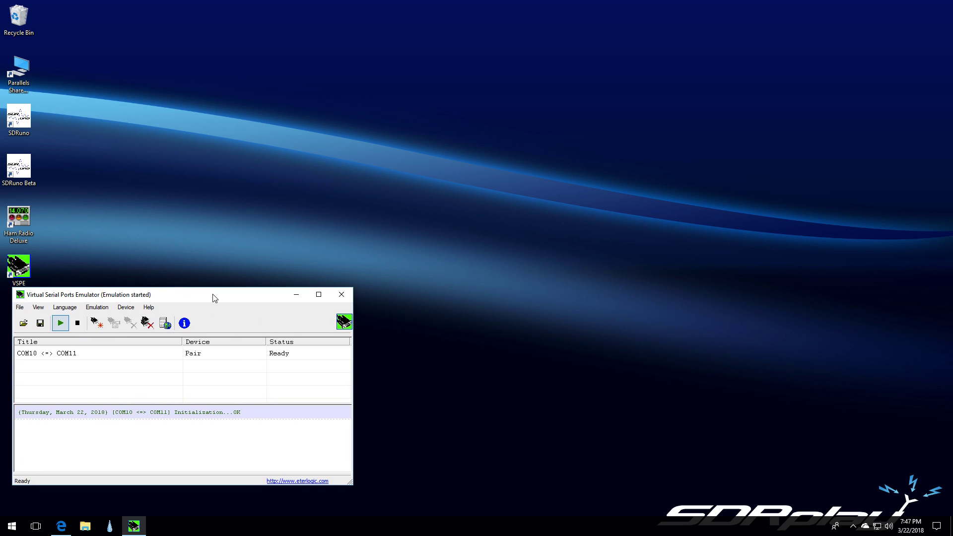
double_click(15, 115)
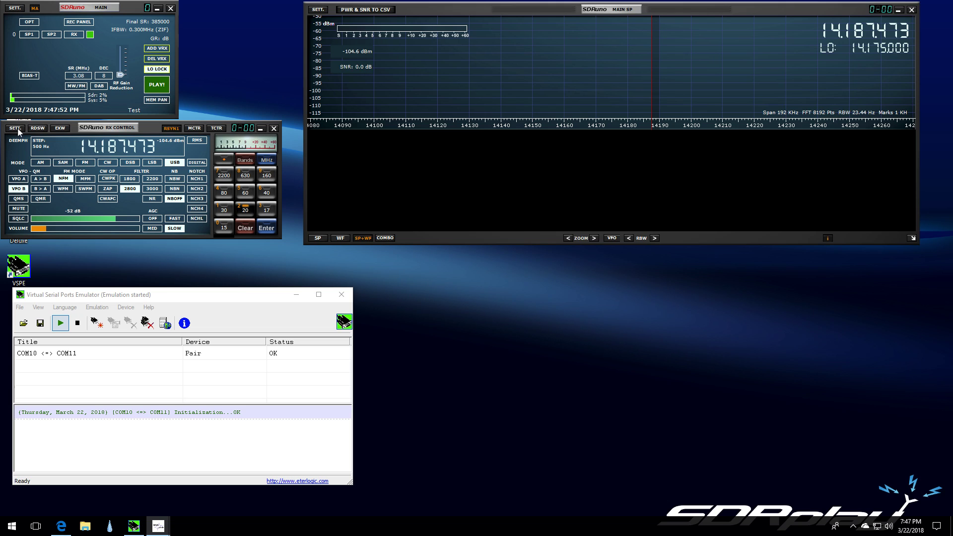
In SDRuno's RX settings CAT tab, select COM10 as the CAT device at 115200 baud
click(130, 237)
click(15, 129)
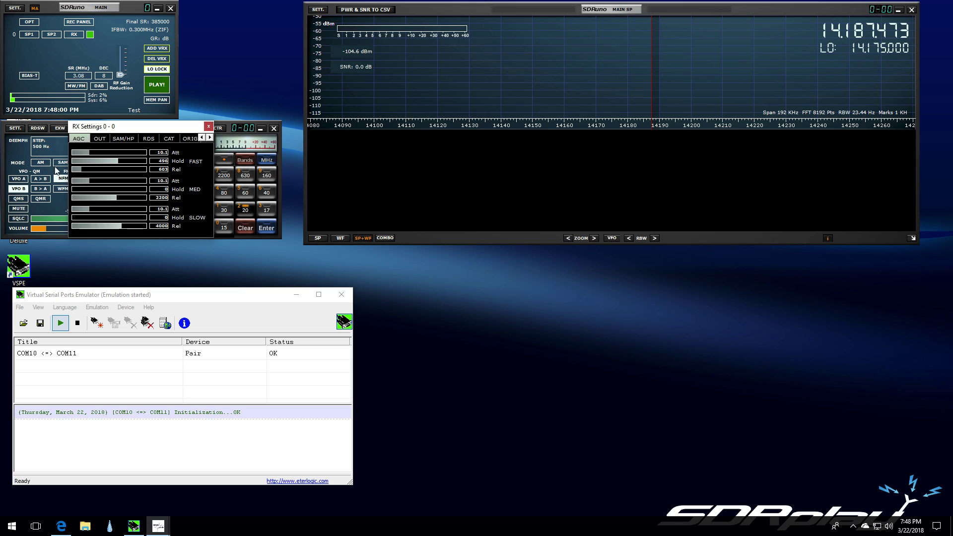
click(168, 139)
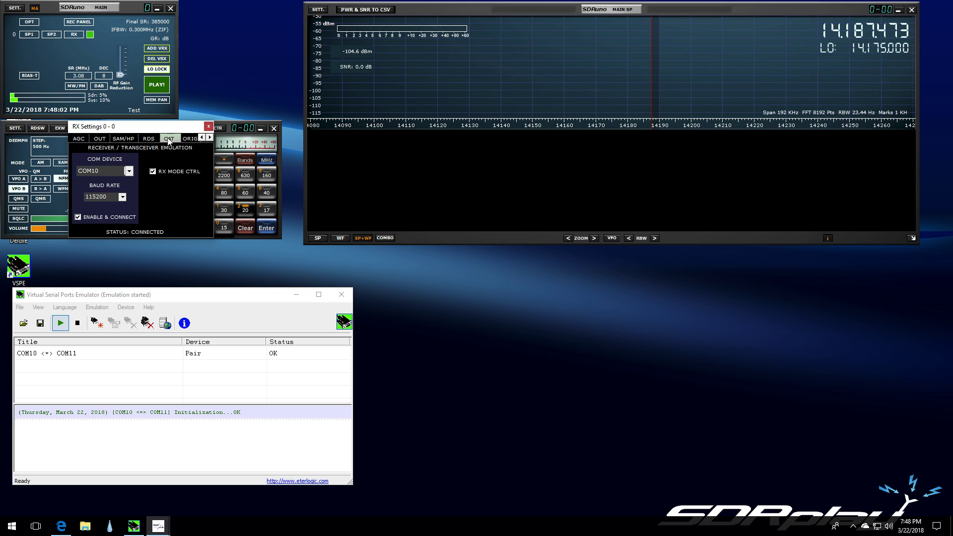
click(128, 171)
click(103, 171)
Close RX settings, check the rig and IF output info in Main Settings, then close it
click(209, 127)
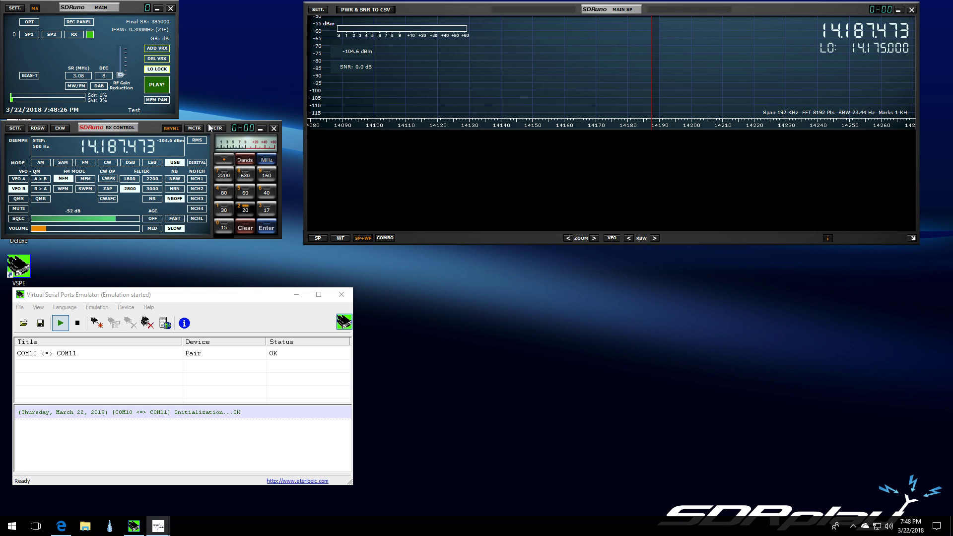
click(10, 9)
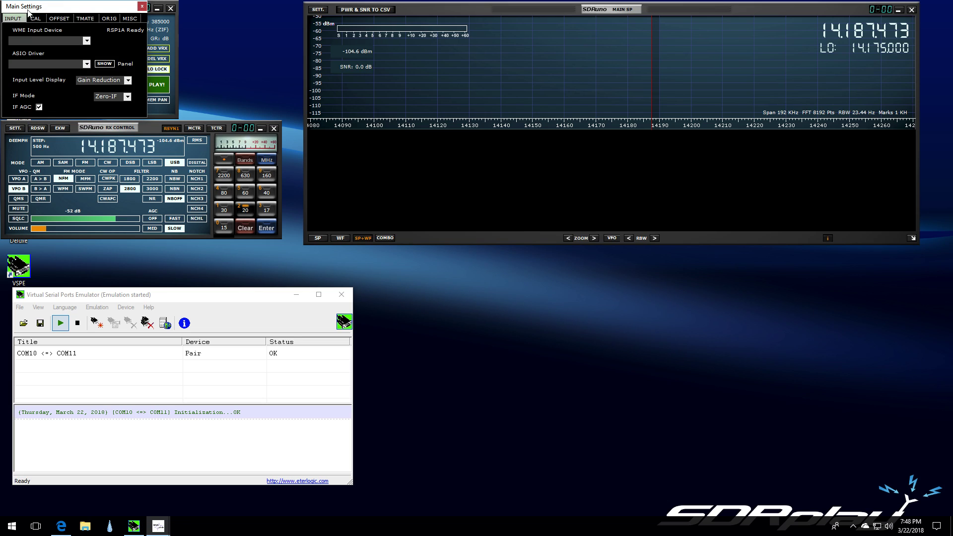
click(112, 20)
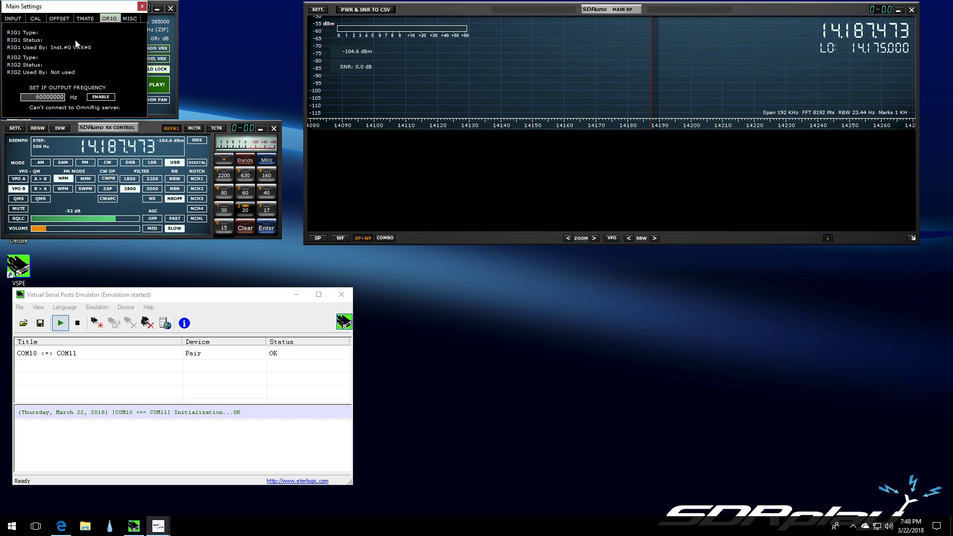
click(142, 8)
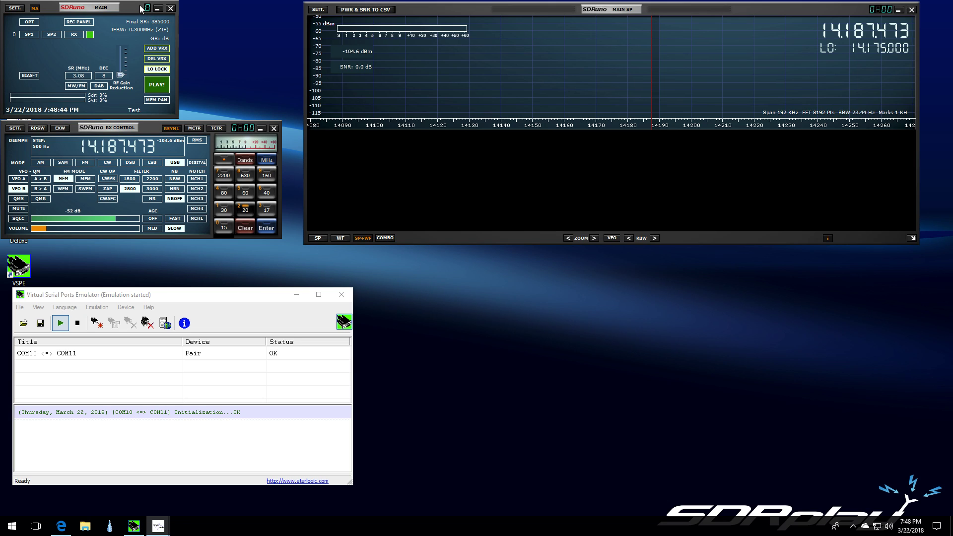
Shift the VSPE window aside and move SDRuno's RX control panel to the right
click(119, 134)
mouse_move(89, 296)
mouse_down()
mouse_move(123, 303)
mouse_move(74, 307)
mouse_up()
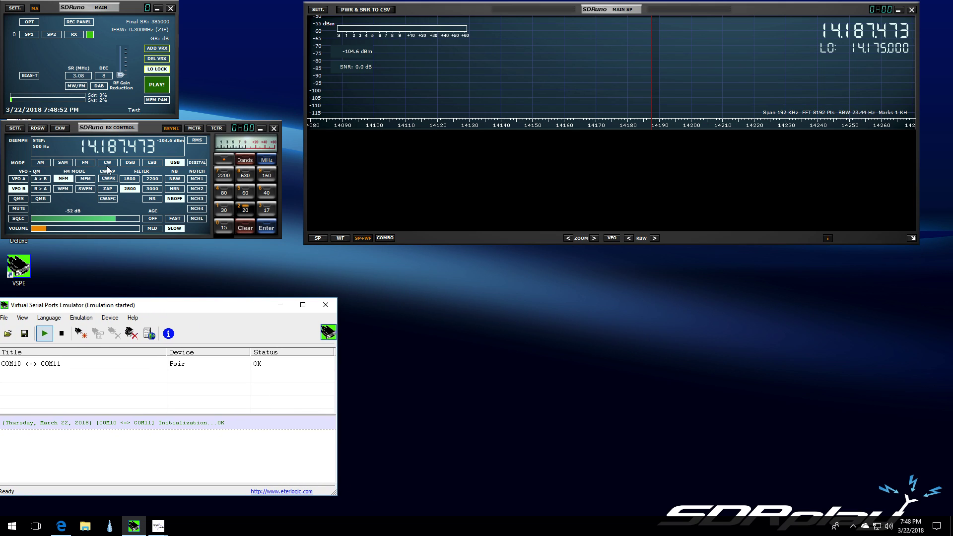
drag(107, 127, 157, 131)
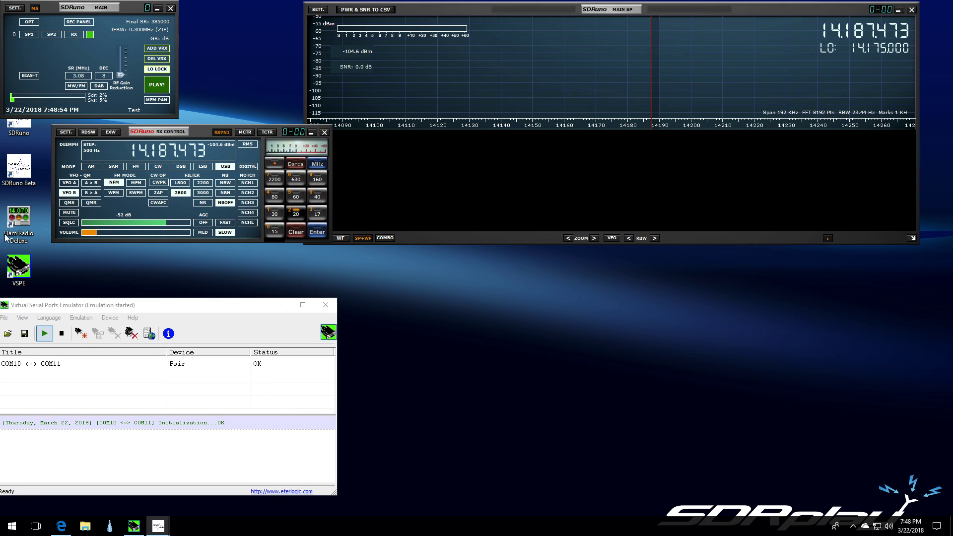
Launch Ham Radio Deluxe past its licence notice and move SDRuno's panels lower down
double_click(18, 223)
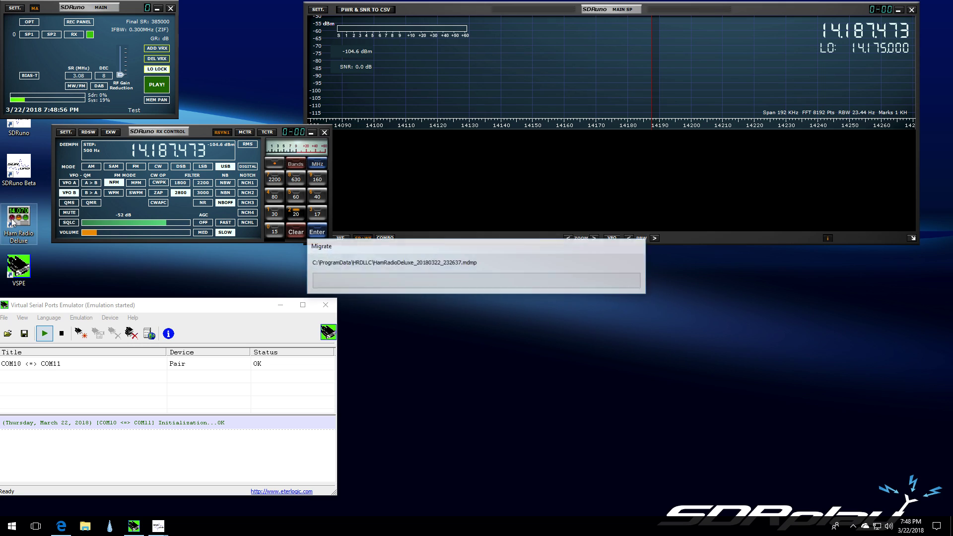
drag(154, 130, 108, 401)
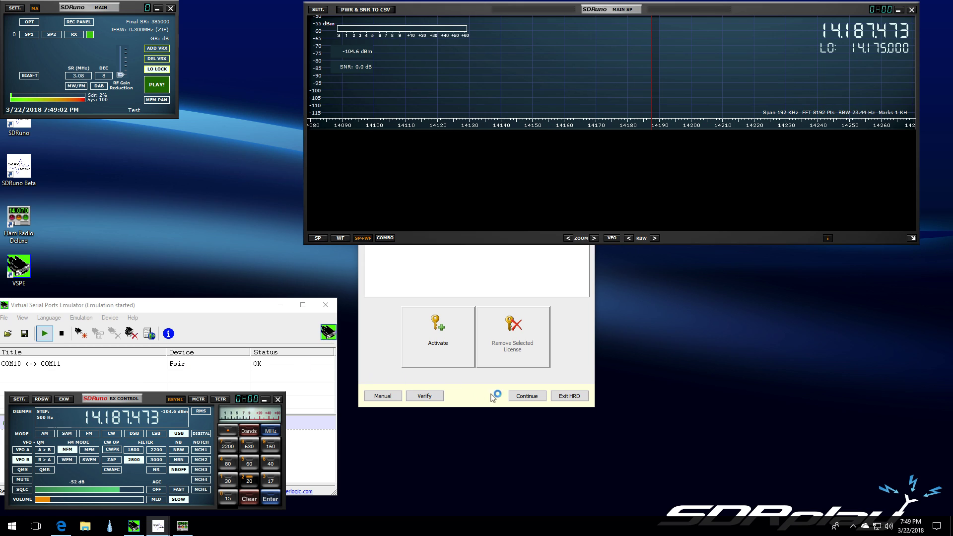
click(527, 397)
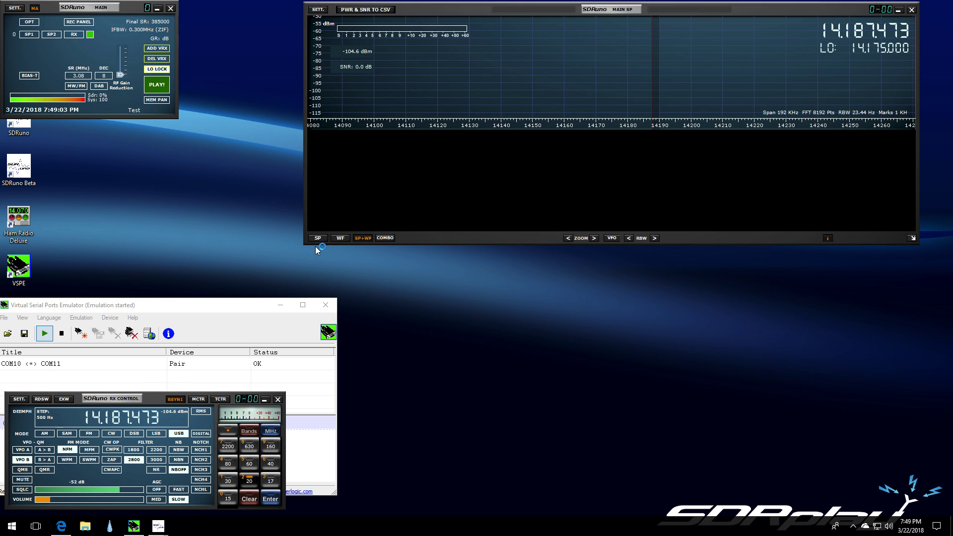
drag(92, 7, 96, 272)
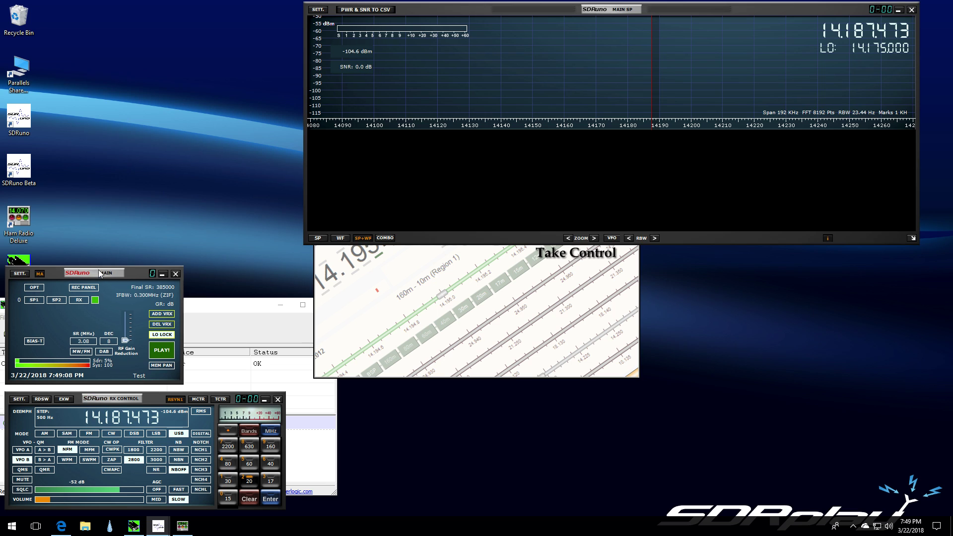
drag(625, 10, 626, 277)
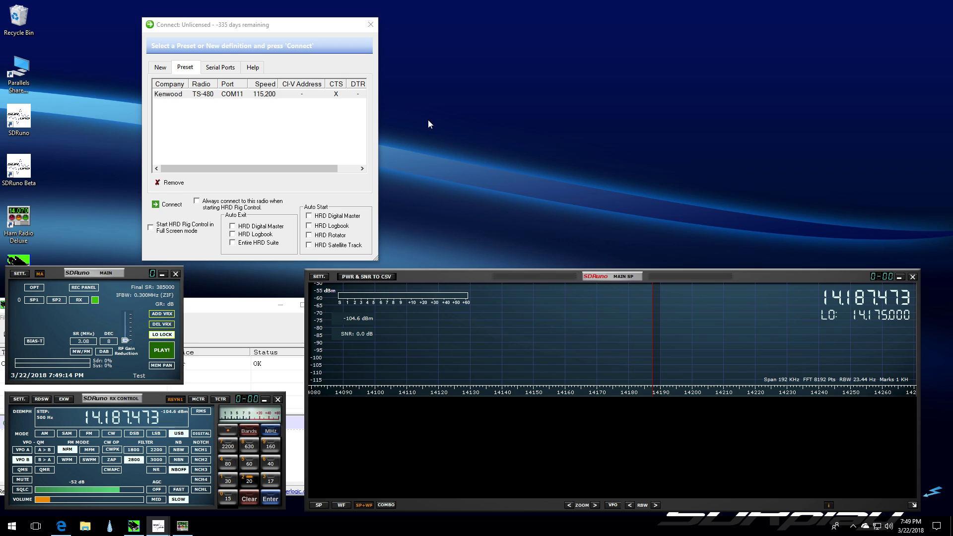
Review the Kenwood TS-480 preset on COM11 at 115200 baud and connect to the radio
click(160, 68)
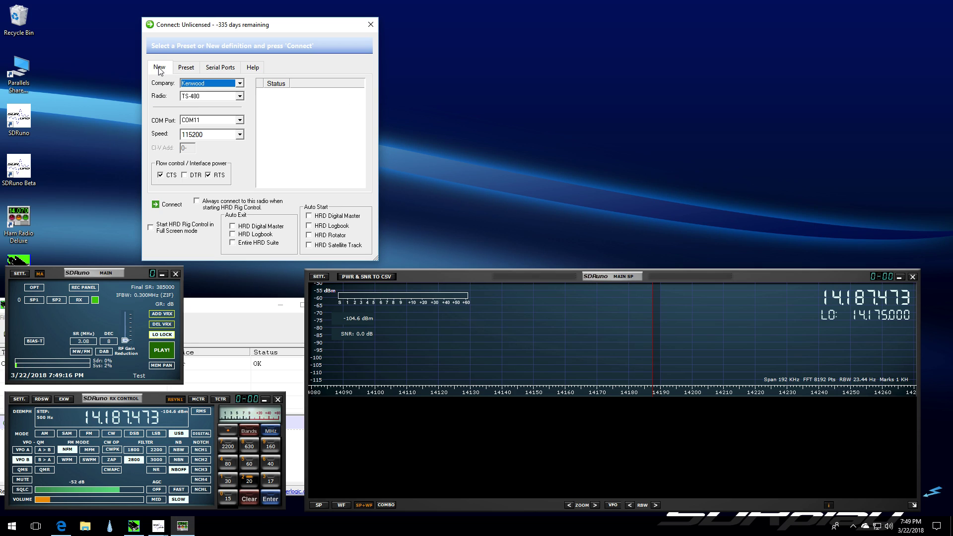
click(184, 69)
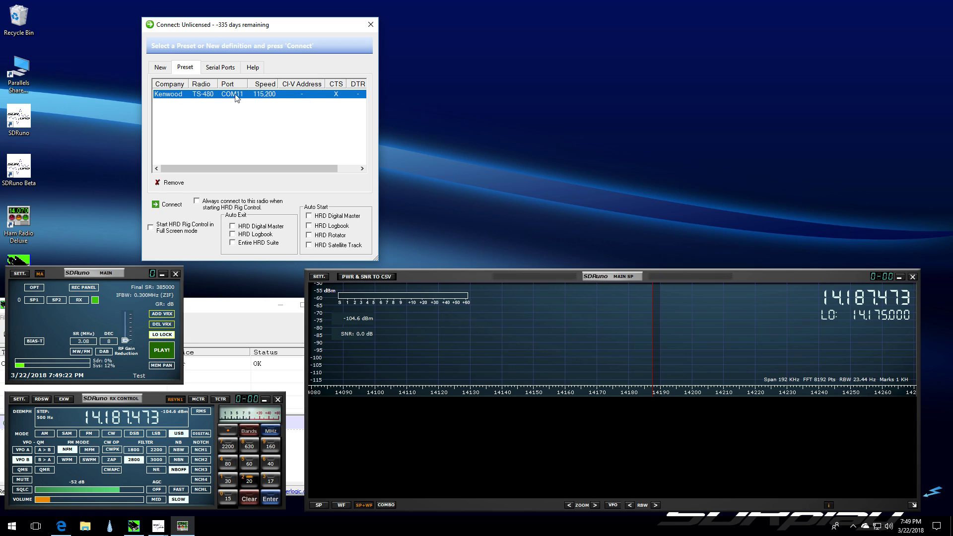
click(160, 70)
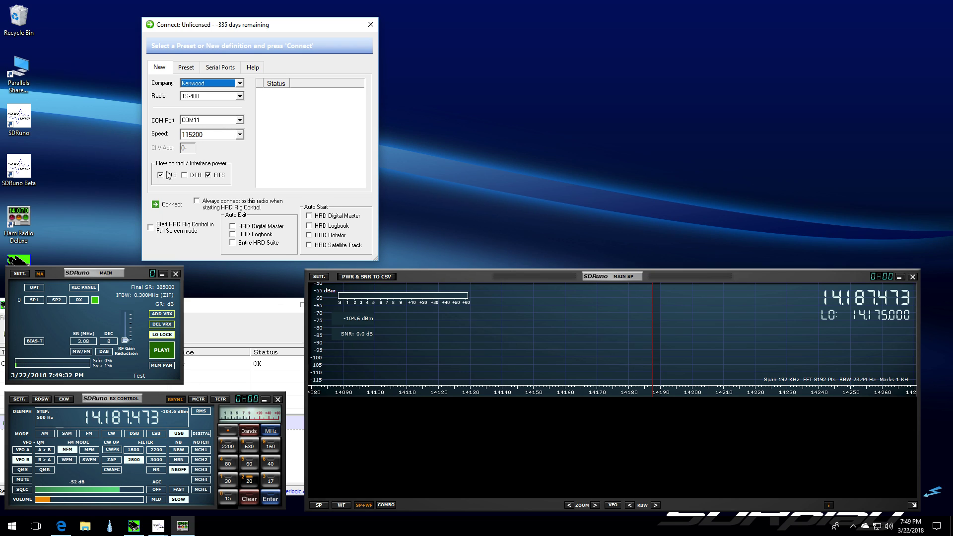
click(164, 205)
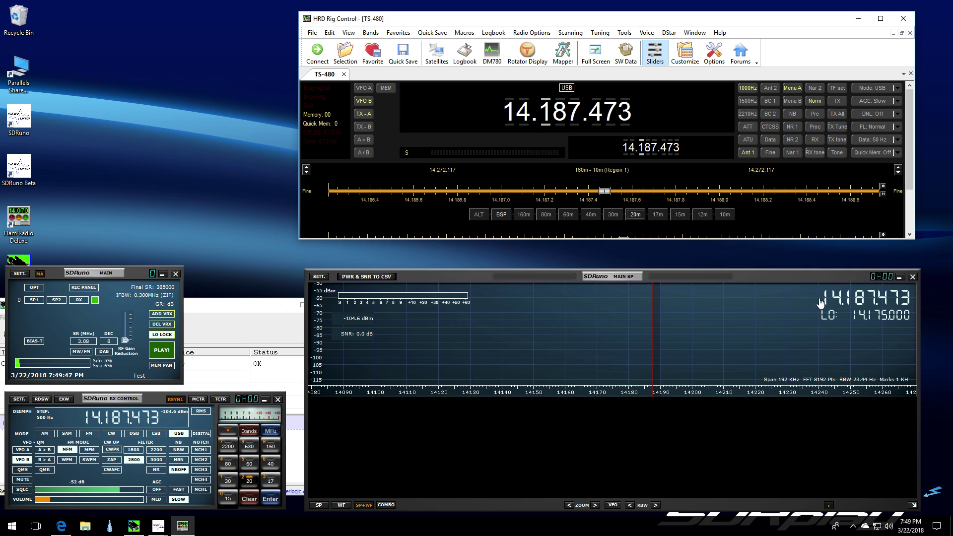
Start SDRuno playback and tune the spectrum to 14.250.500, 14.284.500, then 14.169.500
click(164, 354)
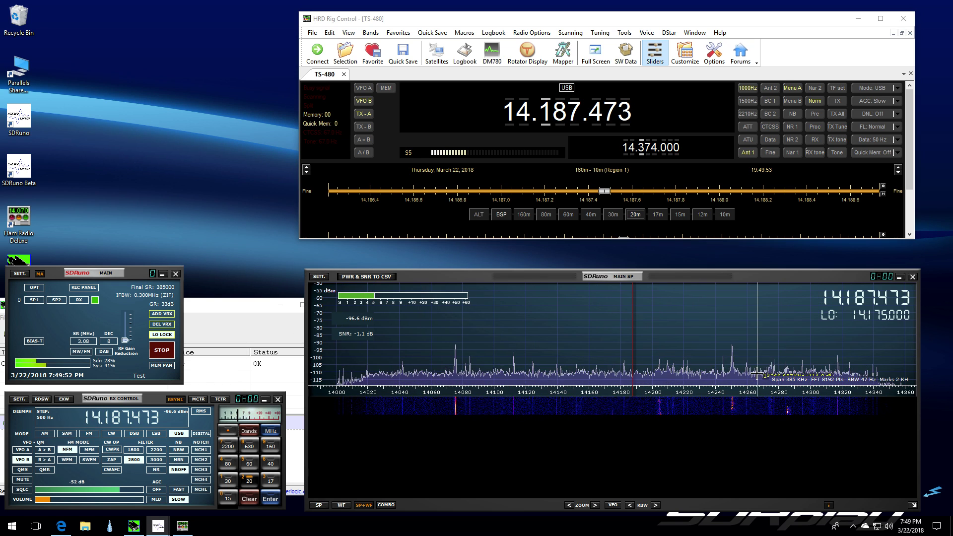
click(732, 379)
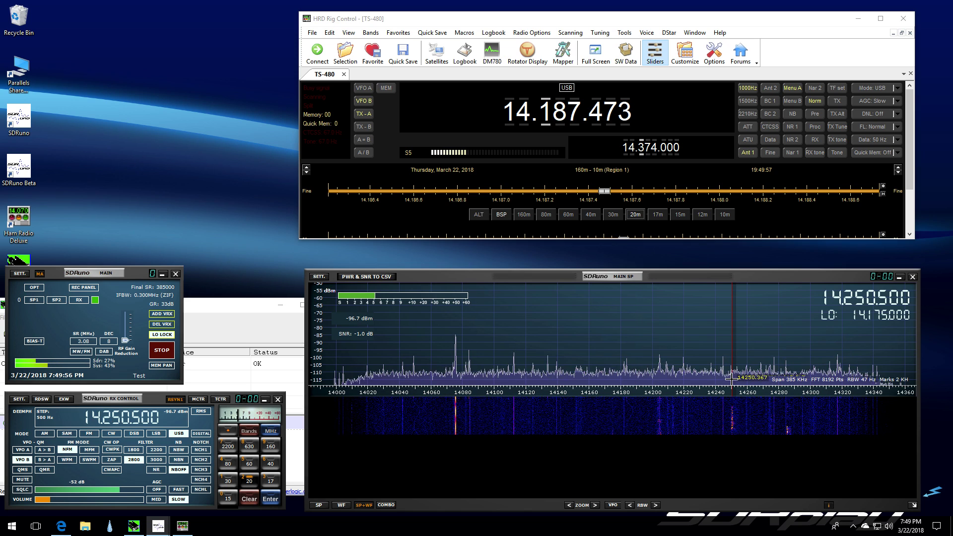
click(786, 375)
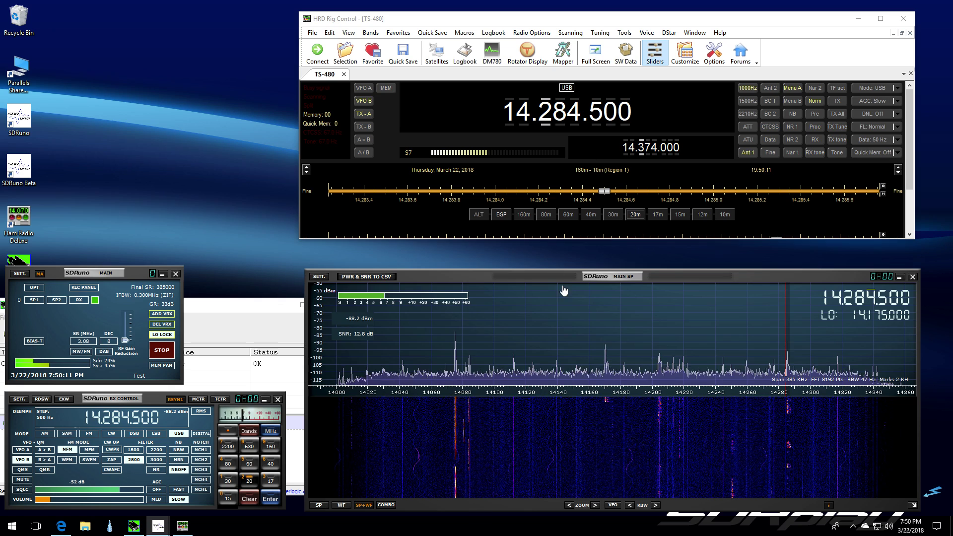
click(604, 376)
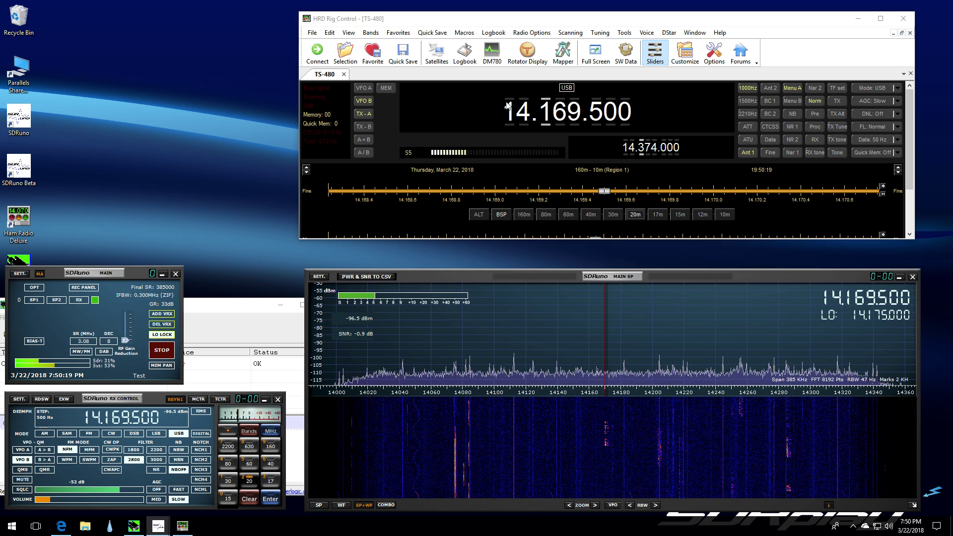
Mute SDRuno's audio and raise HRD's frequency with the fine-tune slider to 14.169.948
click(23, 479)
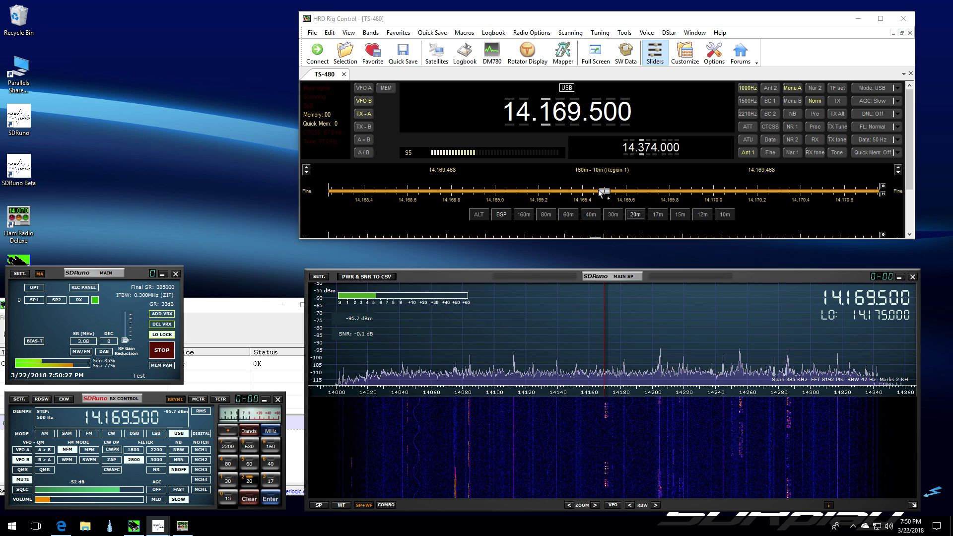
drag(605, 193, 702, 192)
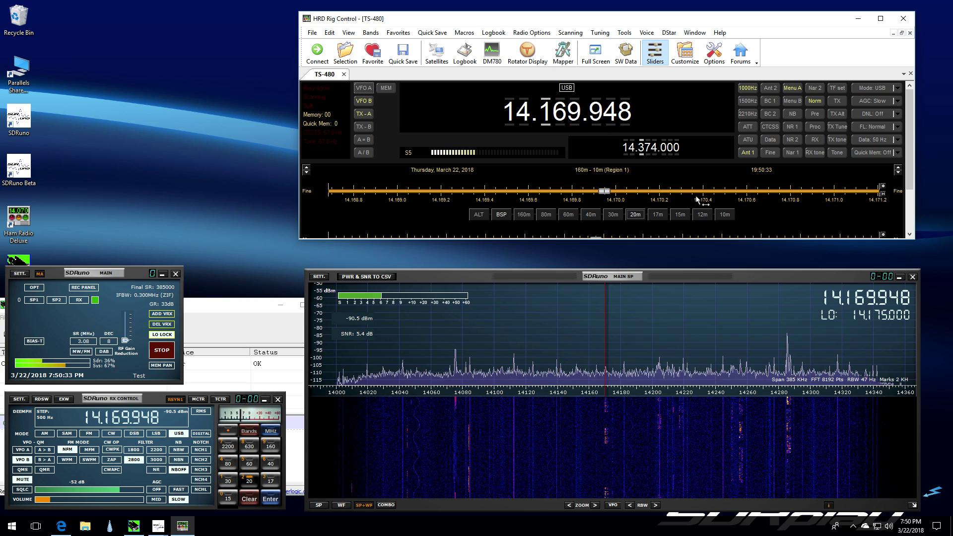